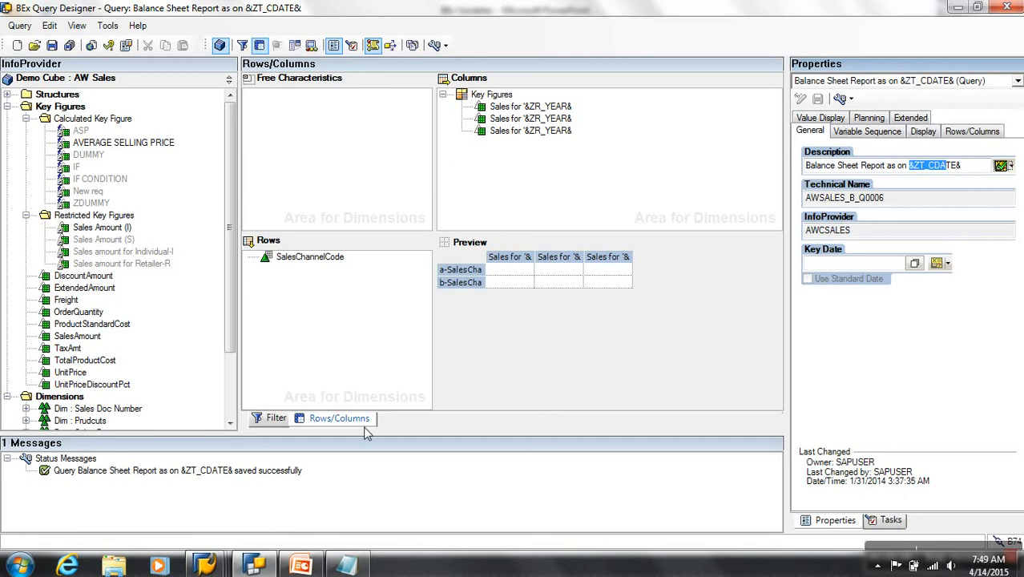
Step: Create a new calculated key figure in the Calculated Key Figure folder and open its definition for editing
right_click(91, 121)
left_click(120, 128)
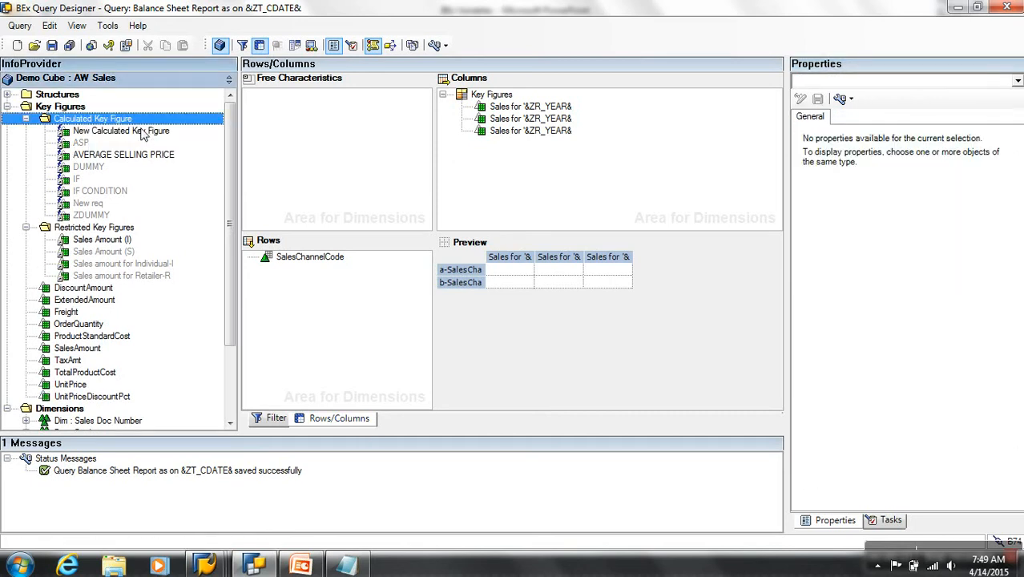
left_click(128, 131)
right_click(129, 131)
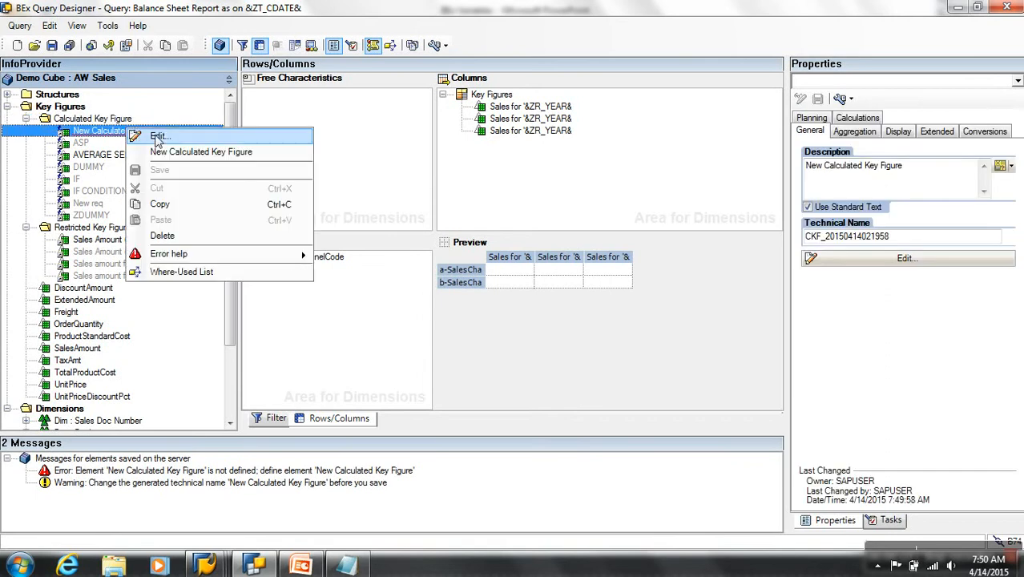
left_click(156, 138)
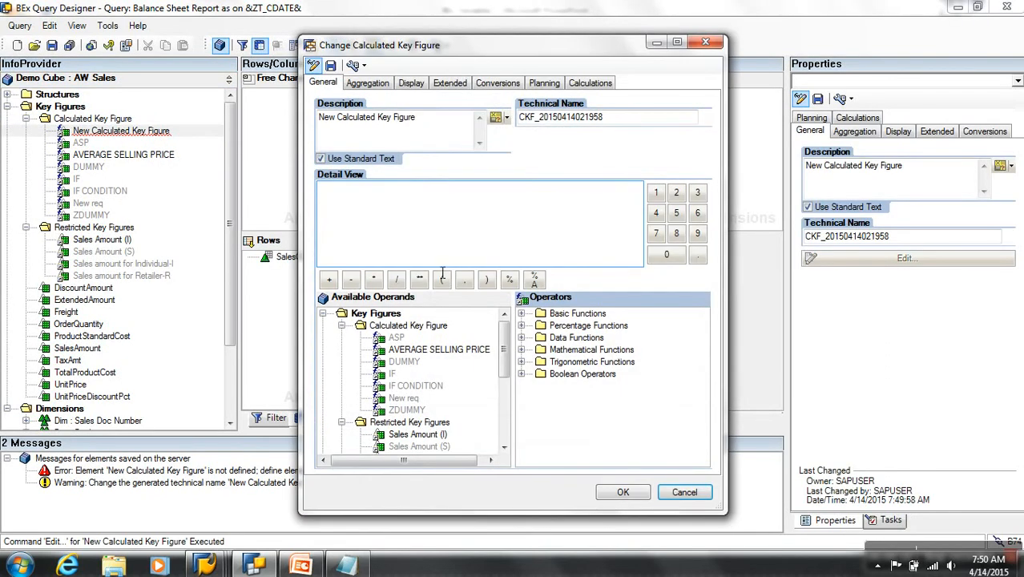
Step: Create a new formula variable among the available operands, view its general settings, and close them without changes
left_click(323, 313)
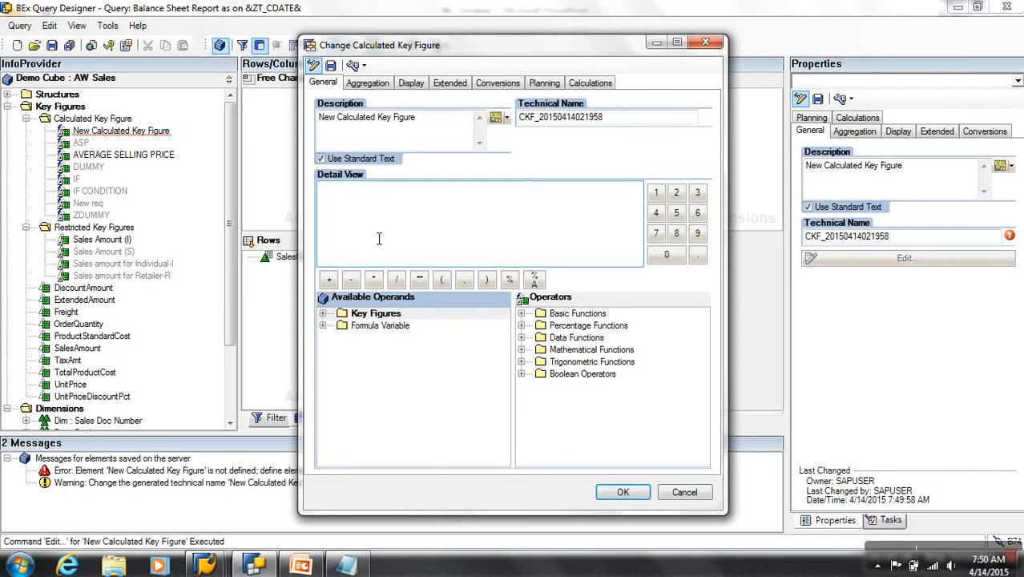
right_click(391, 325)
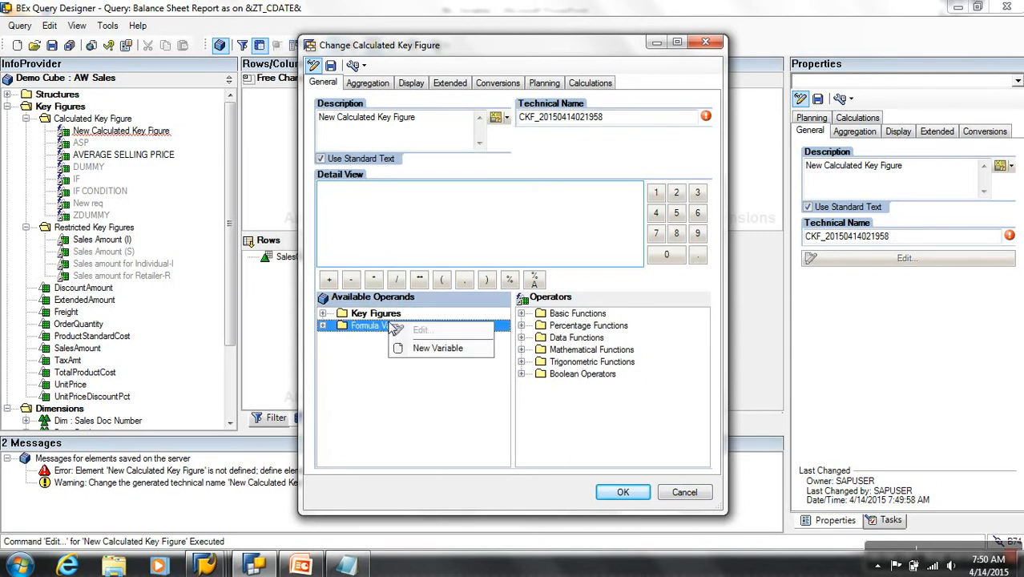
left_click(442, 348)
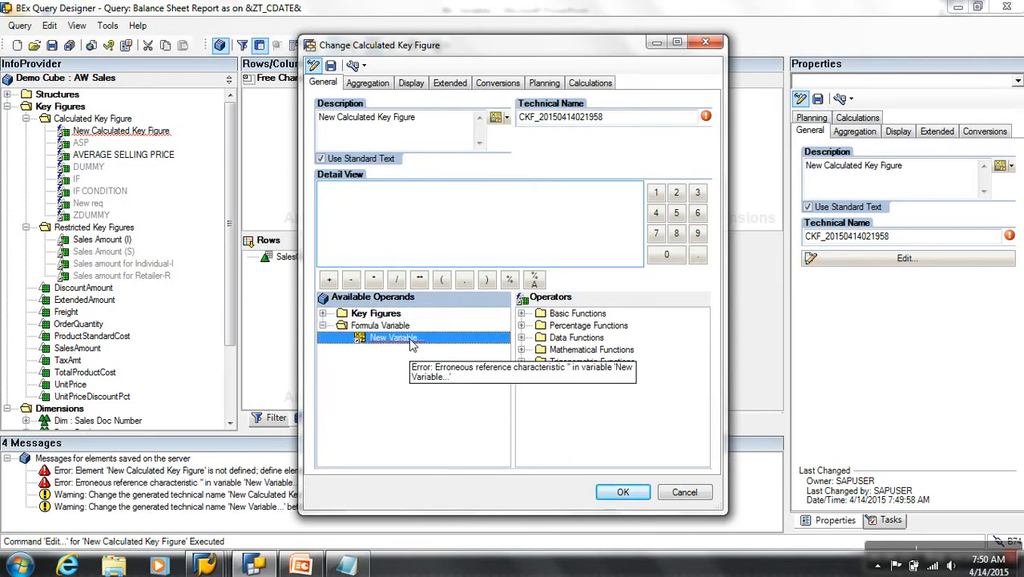
right_click(411, 338)
left_click(445, 365)
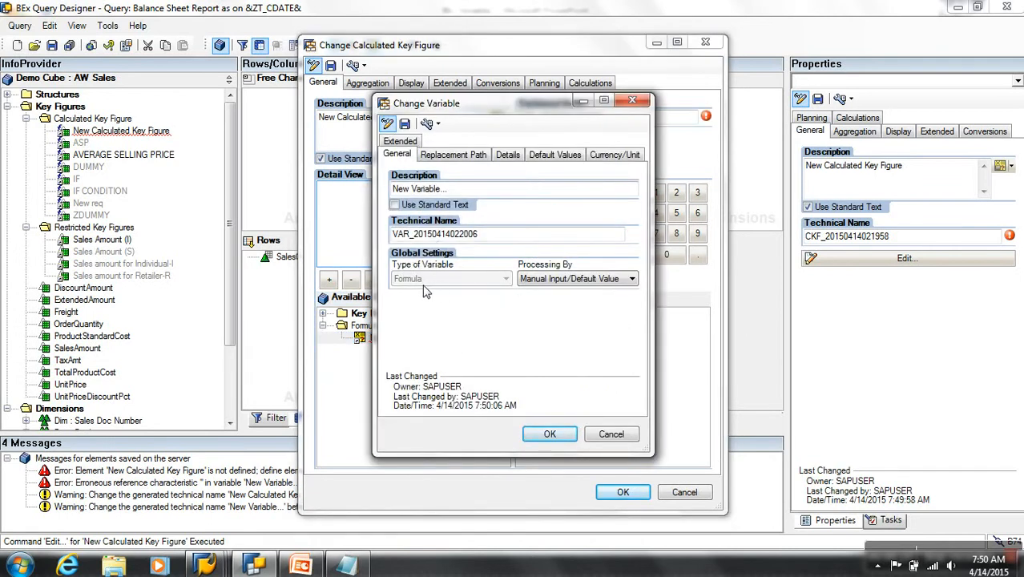
left_click(597, 438)
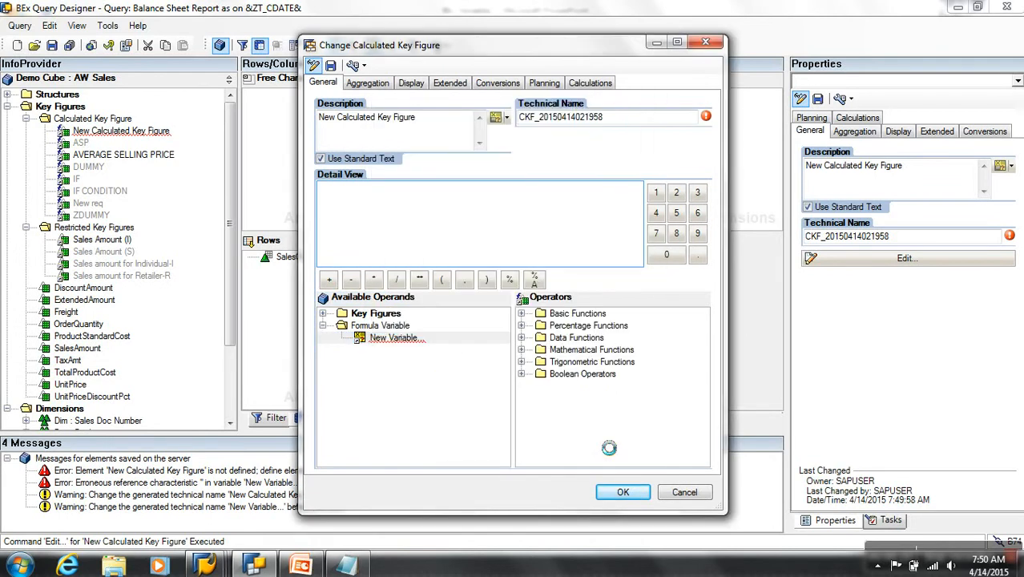
Step: Cancel editing the new calculated key figure and delete it from the InfoProvider tree
left_click(425, 205)
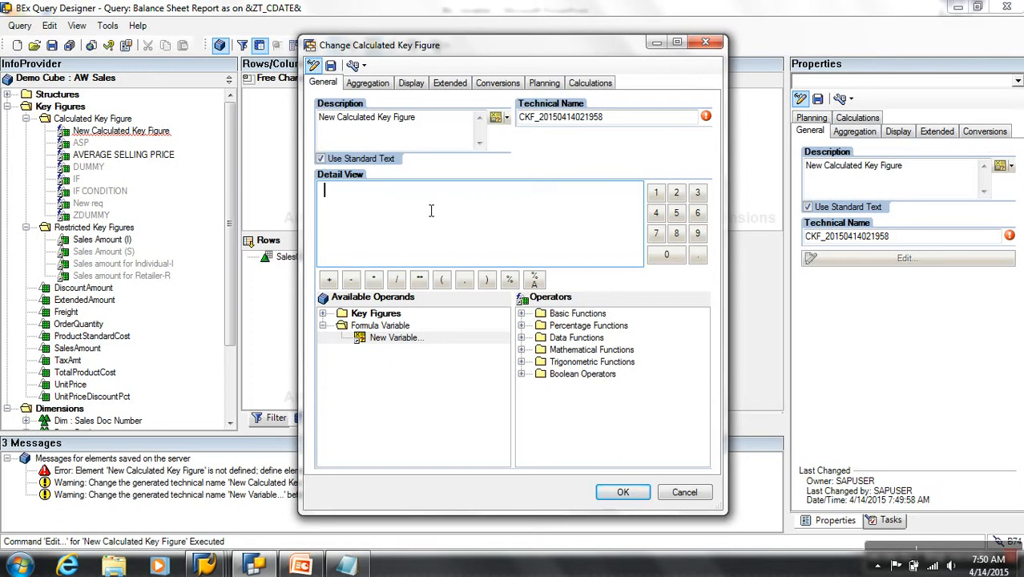
left_click(431, 210)
left_click(683, 492)
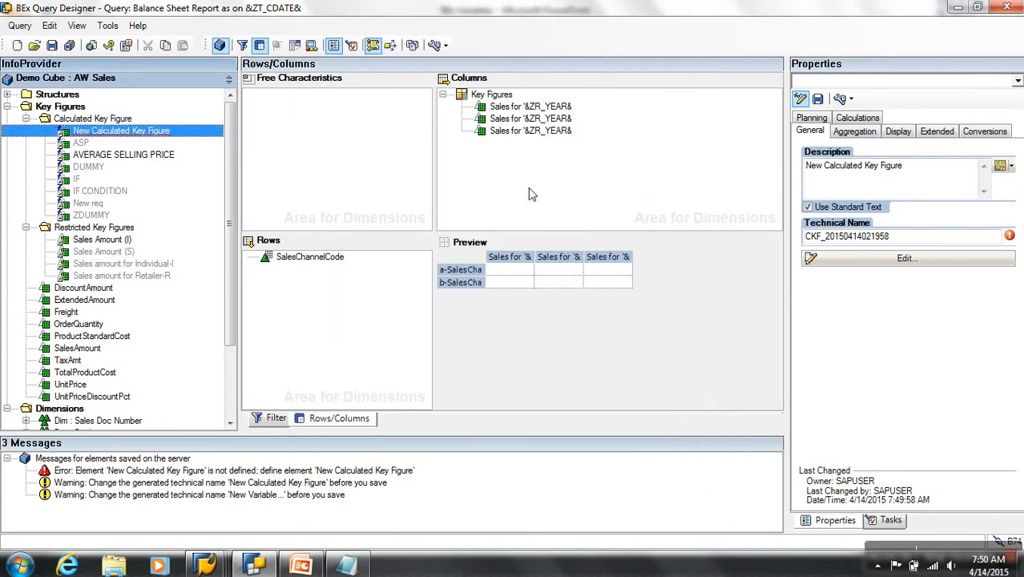
right_click(137, 133)
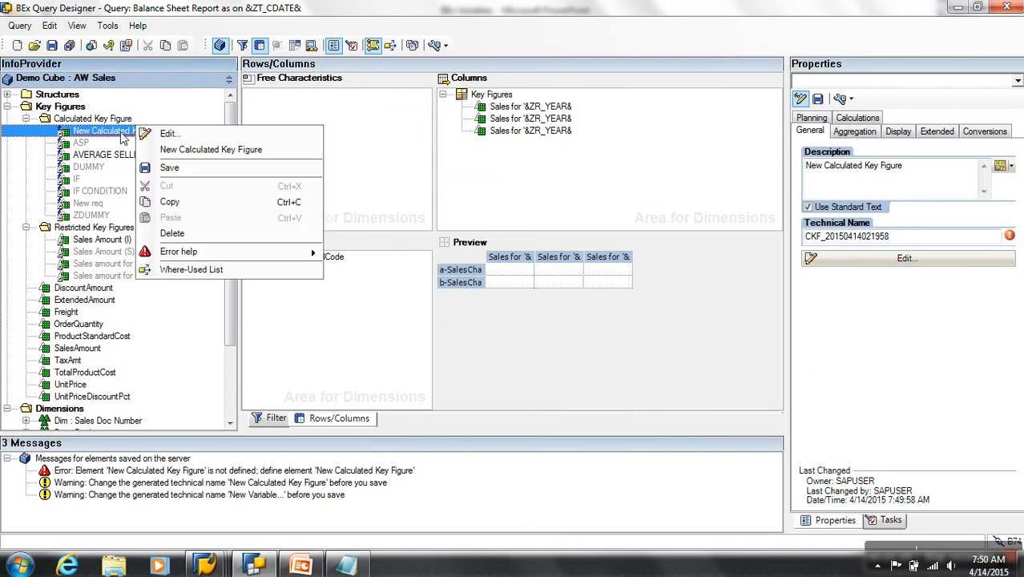
left_click(156, 240)
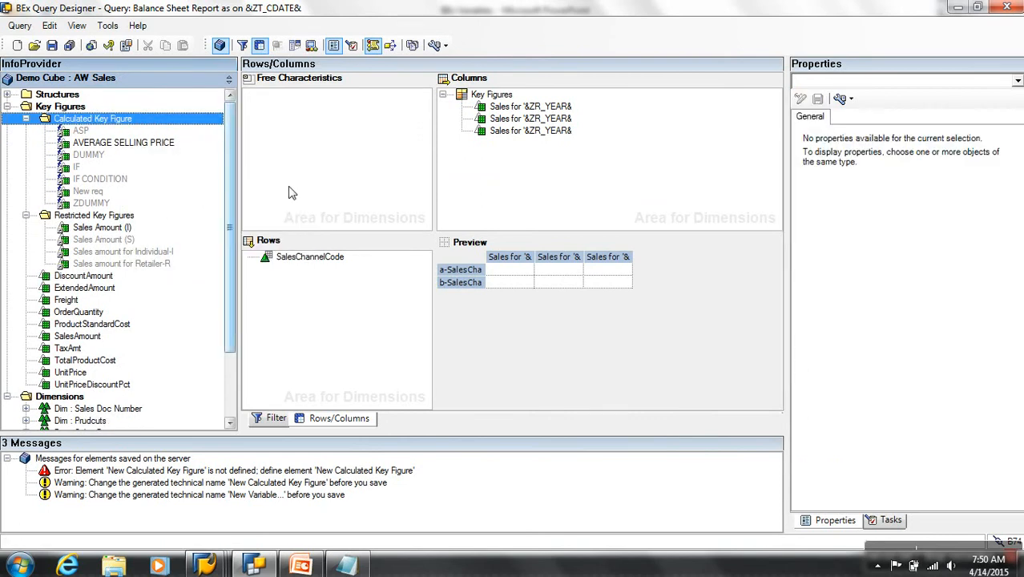
Step: Add a new formula to the Key Figures structure in the columns and open it for editing
right_click(510, 97)
left_click(549, 138)
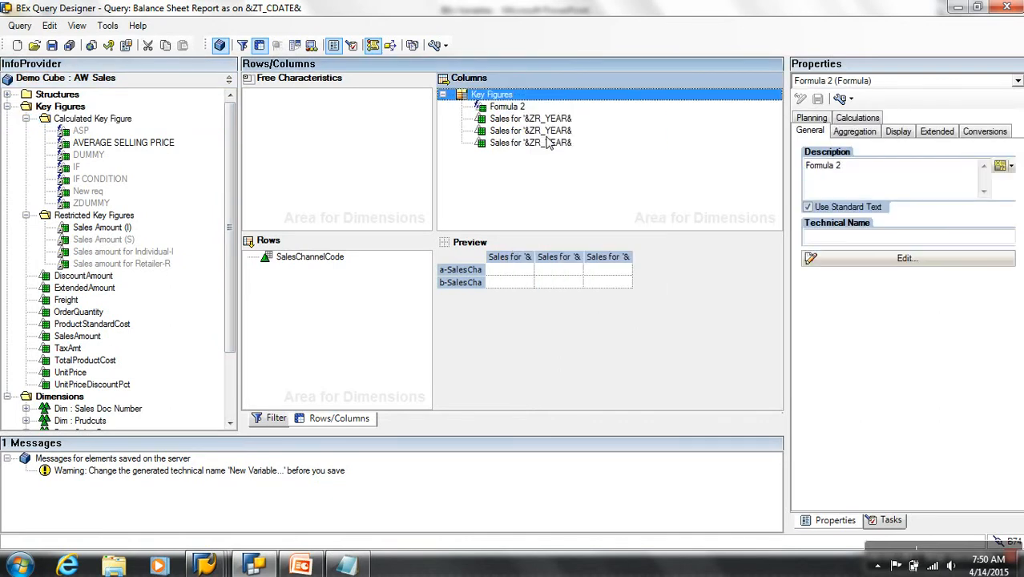
right_click(507, 112)
left_click(535, 113)
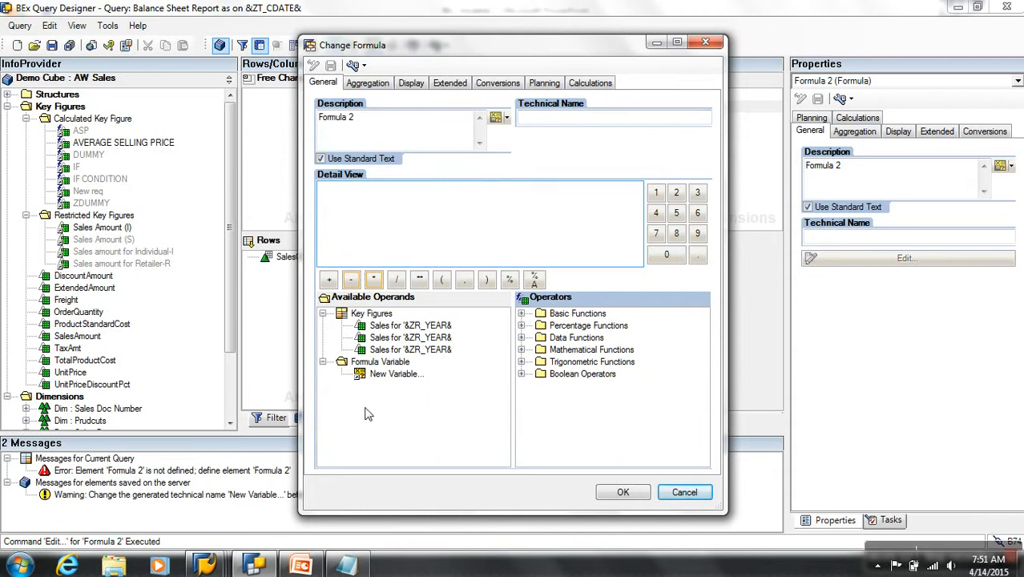
Step: Create another formula variable in the formula editor, view a variable's settings, and insert a new variable into the formula expression
right_click(399, 363)
left_click(442, 393)
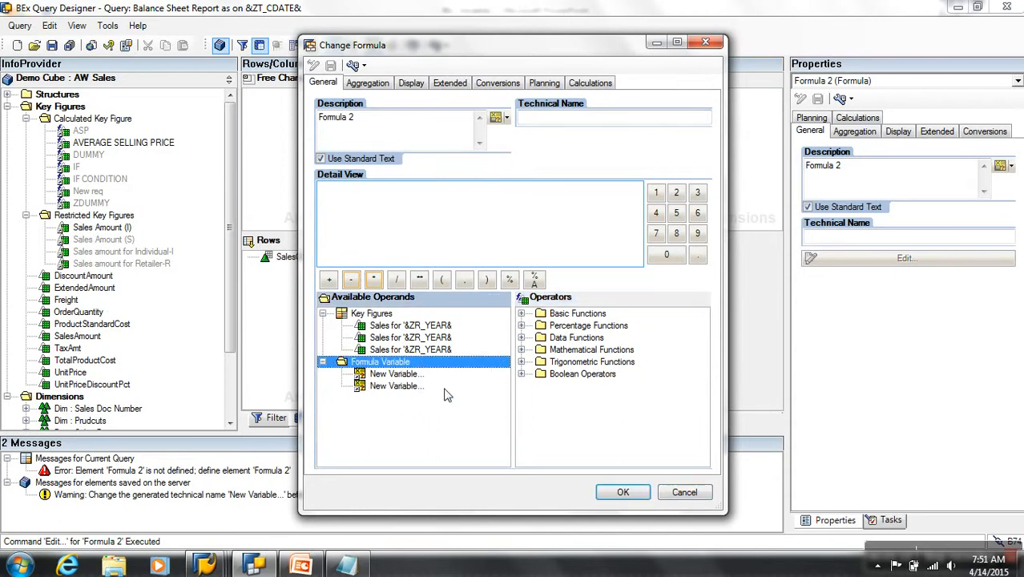
right_click(408, 391)
left_click(450, 392)
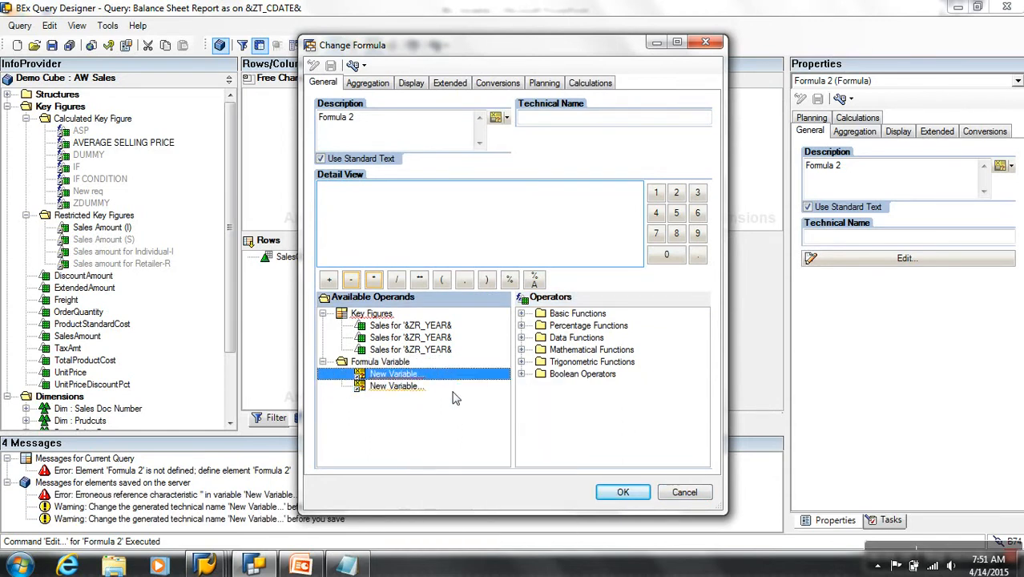
right_click(404, 389)
left_click(423, 401)
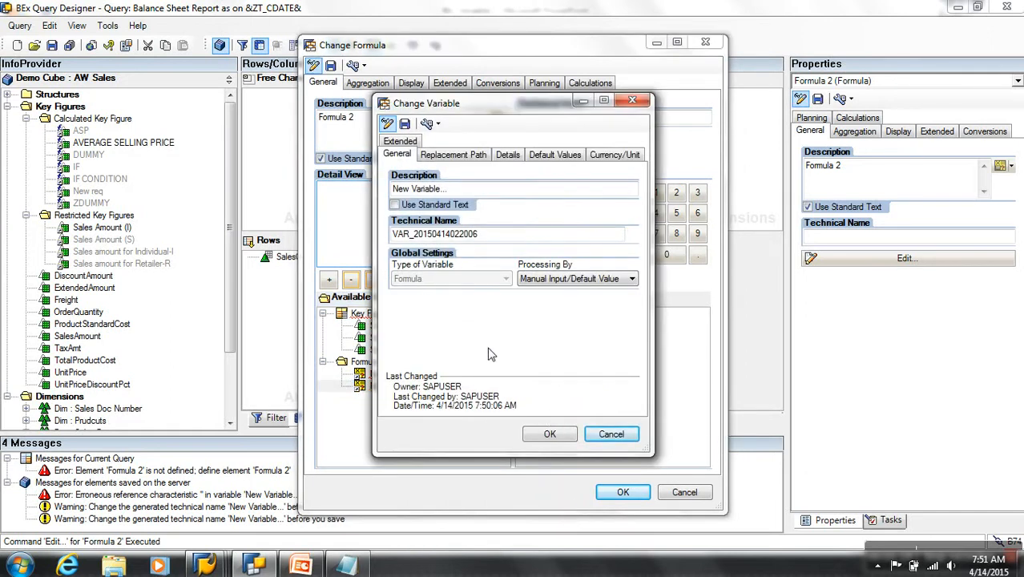
left_click(611, 434)
double_click(411, 388)
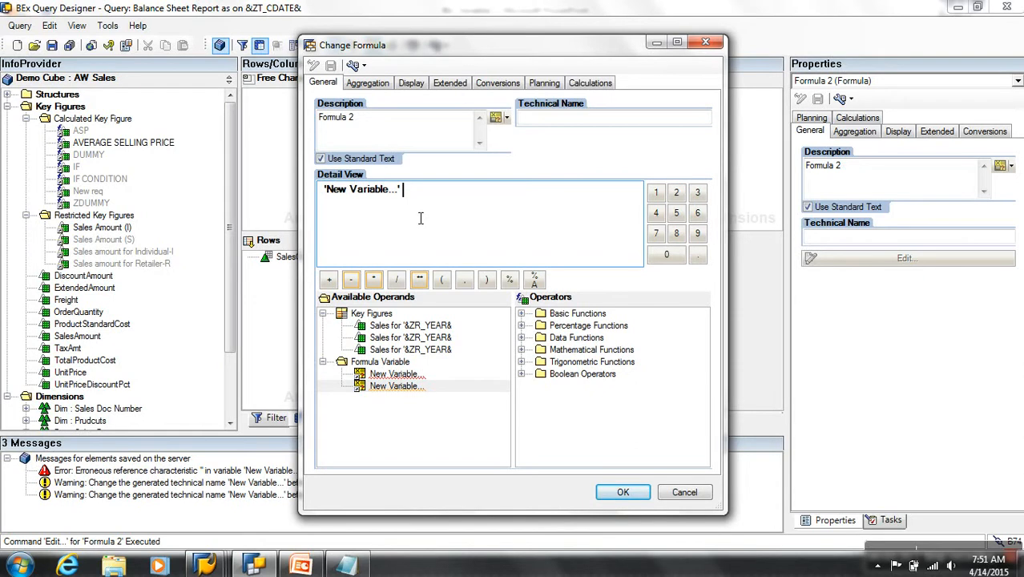
Step: Discard the formula edit and remove the new formula from the Key Figures structure in the columns
left_click(685, 494)
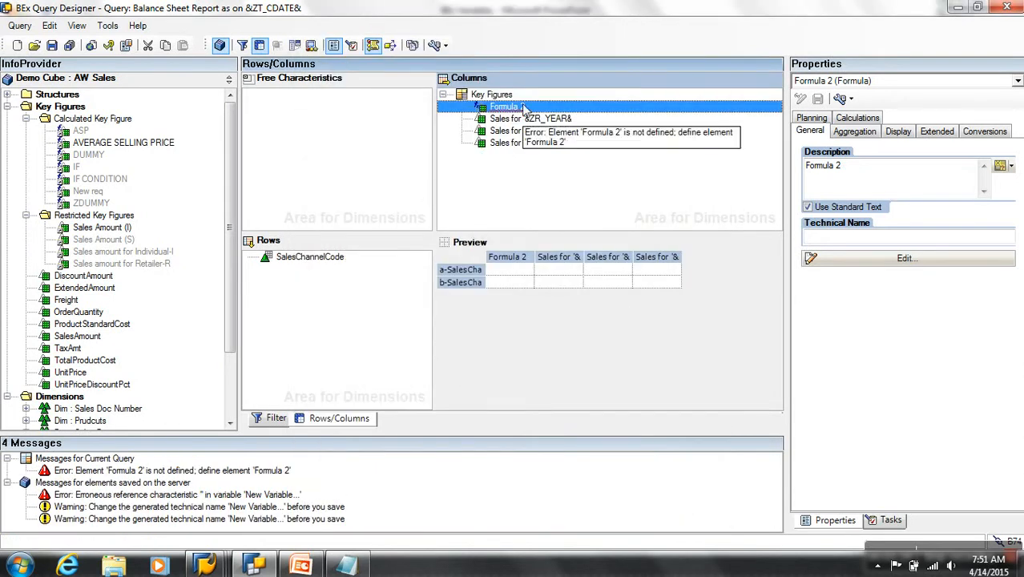
right_click(523, 106)
left_click(562, 225)
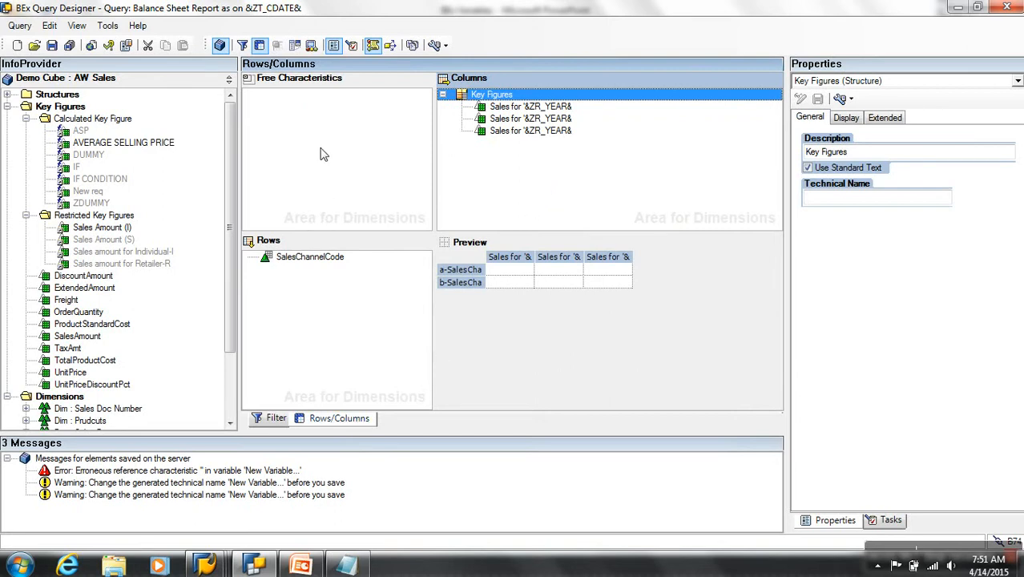
Step: Show the Conditions area, create a new condition, and open it for editing
left_click(295, 45)
right_click(412, 122)
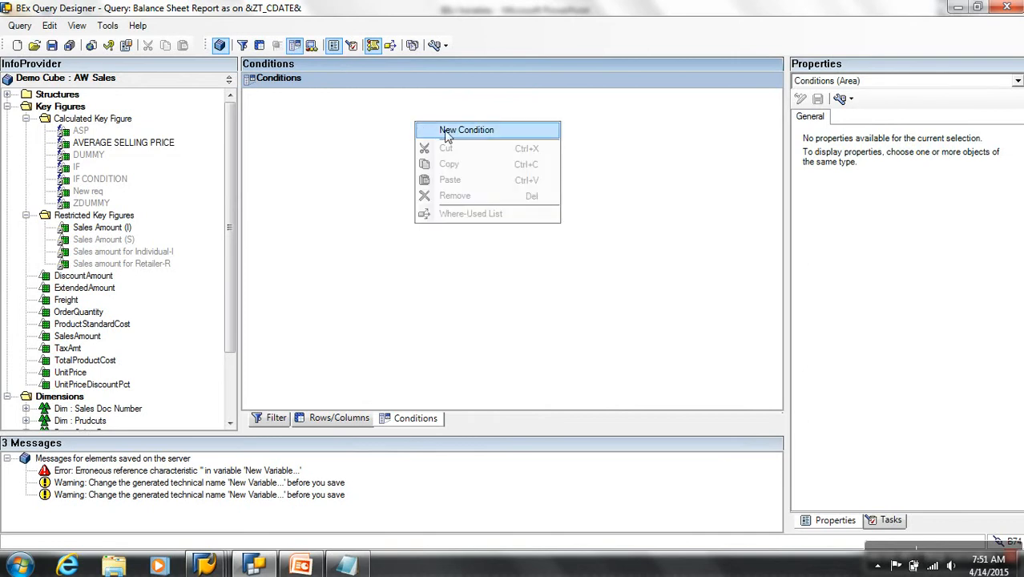
left_click(449, 131)
left_click(272, 95)
right_click(295, 95)
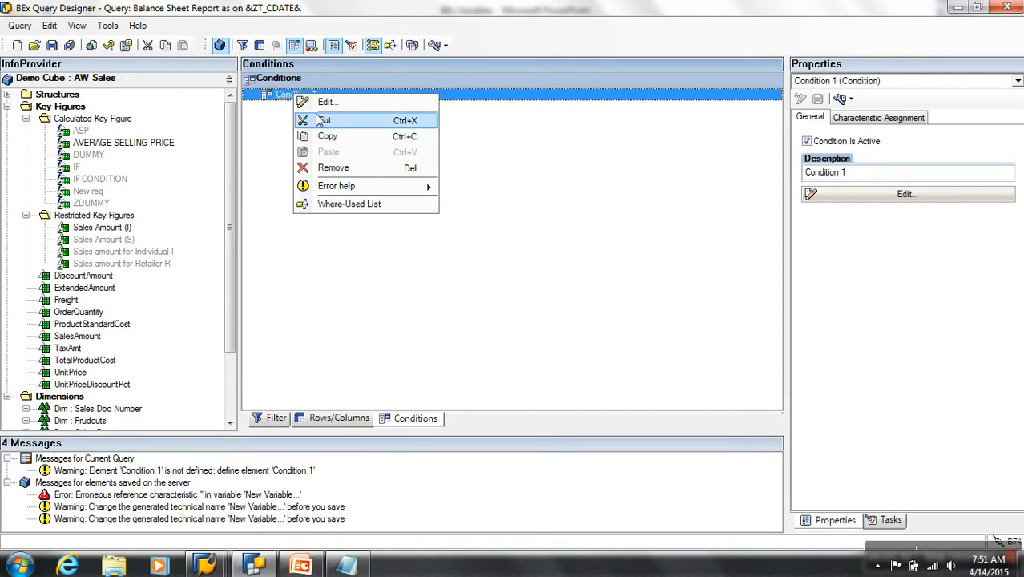
left_click(327, 103)
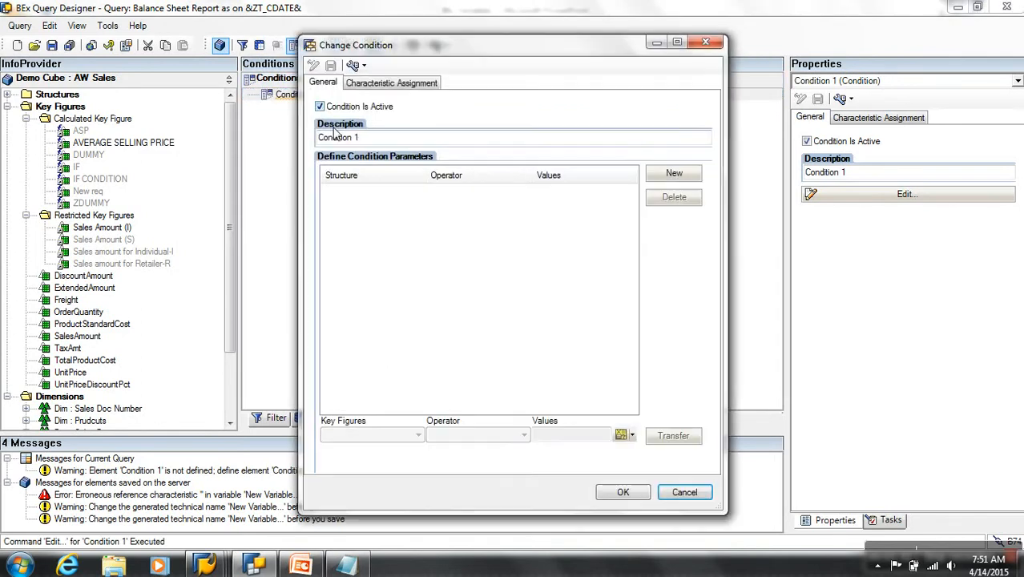
Step: Start a new condition parameter using the first "Sales for '&ZR_YEAR&" key figure with the Top N operator
left_click(672, 173)
left_click_drag(541, 48, 541, 2)
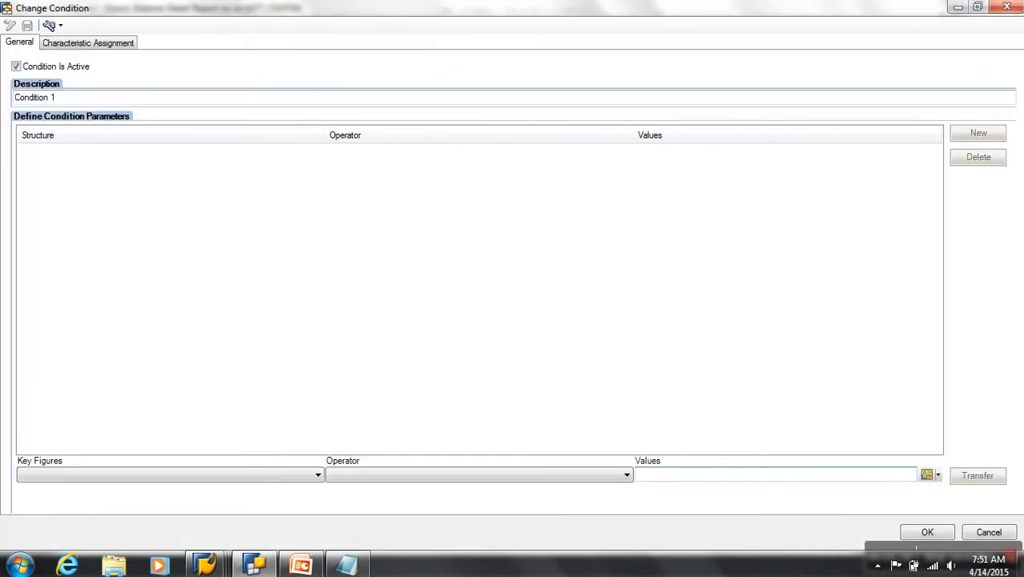
double_click(540, 7)
left_click(417, 387)
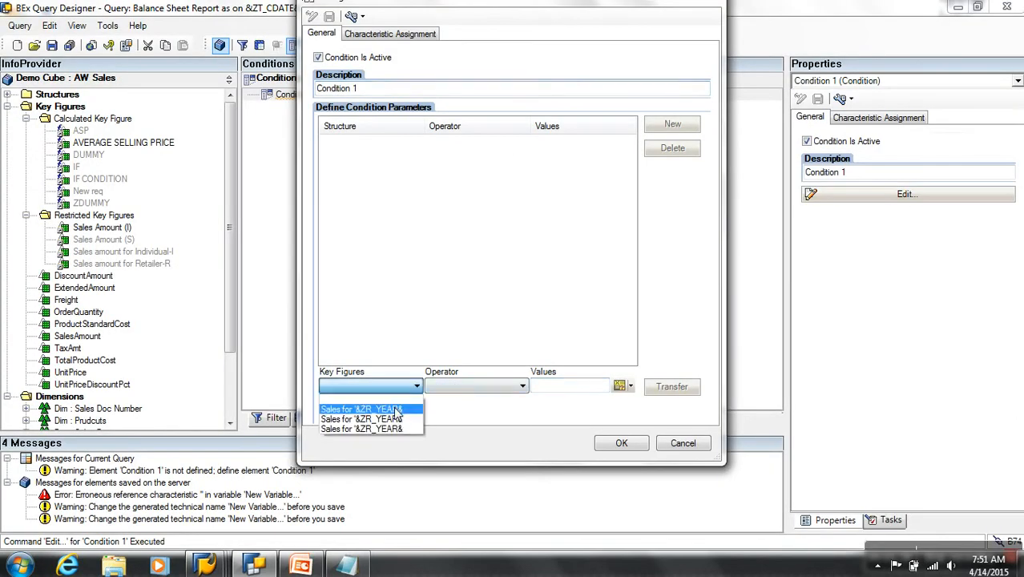
left_click(396, 410)
left_click(522, 386)
left_click(453, 487)
left_click(571, 387)
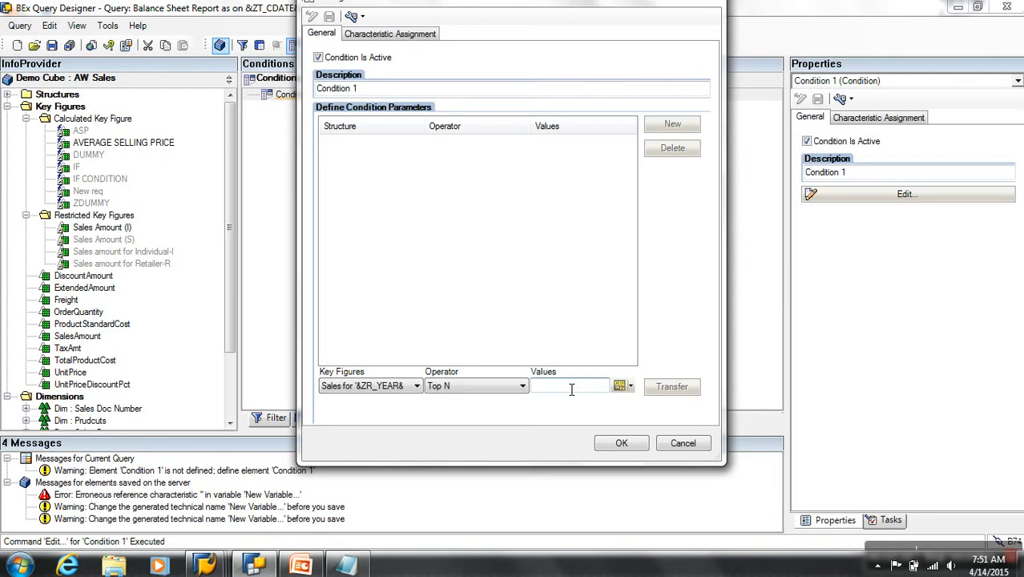
Step: View the formula variables available for the condition value, then close the selection and condition without applying changes
left_click(622, 388)
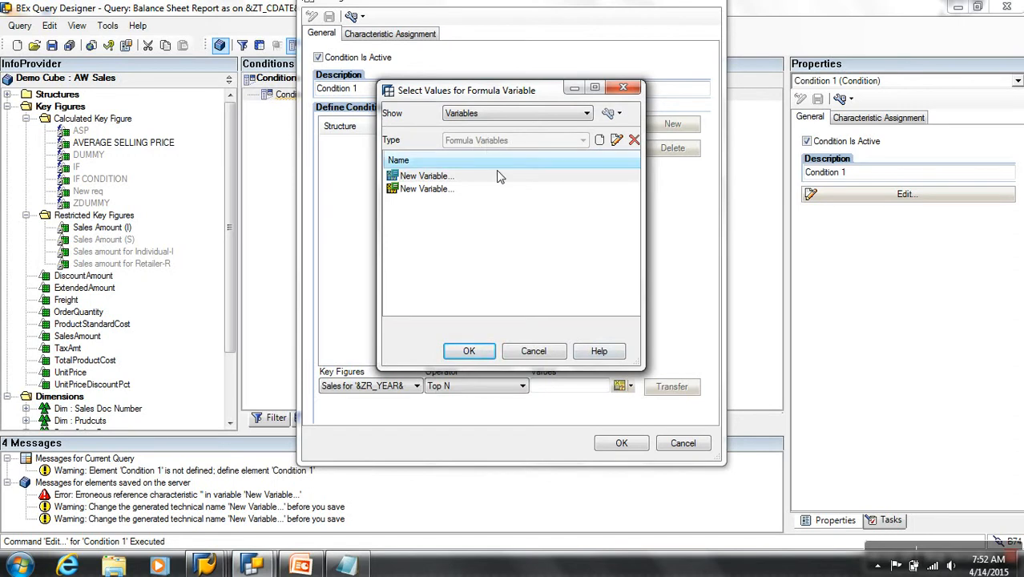
left_click(532, 350)
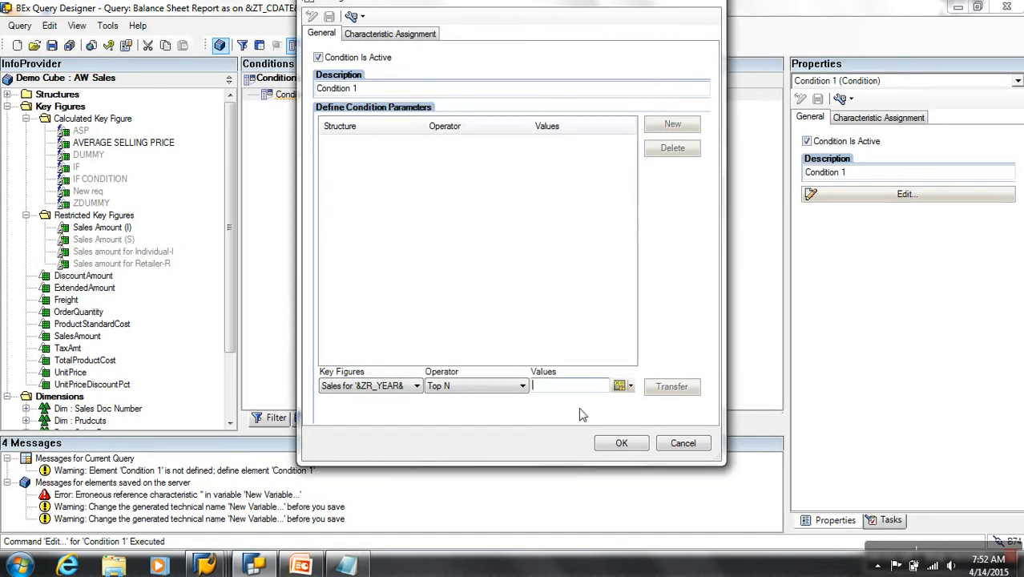
left_click(678, 445)
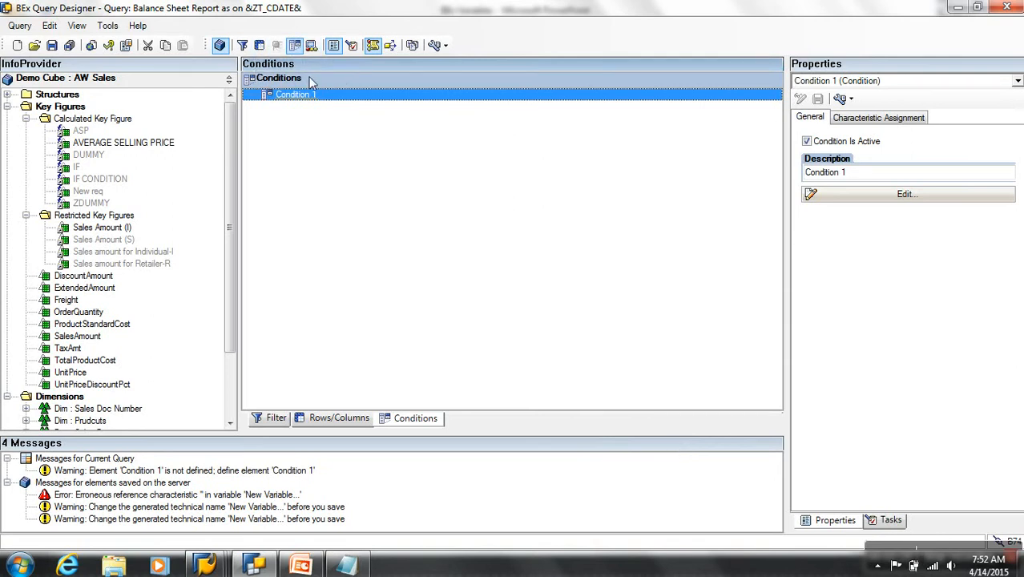
Step: Show the Exceptions area, create a new exception, and open it for editing
left_click(312, 47)
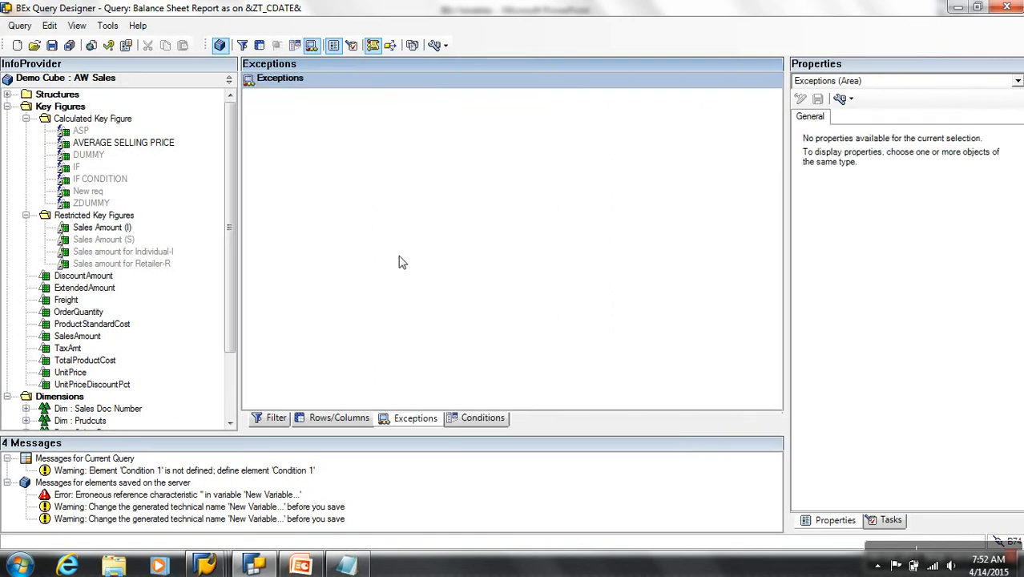
right_click(452, 143)
left_click(481, 145)
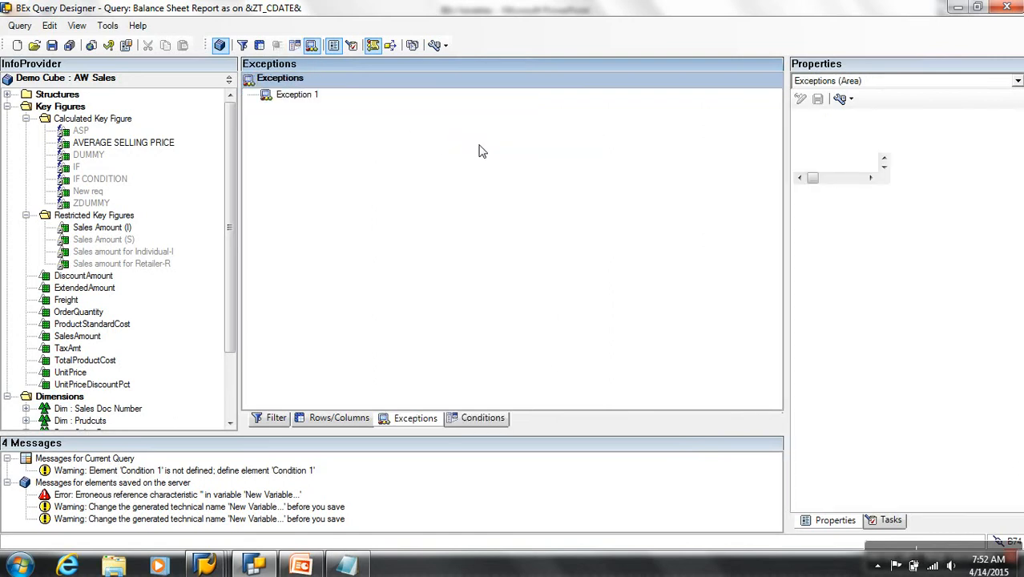
right_click(304, 97)
left_click(325, 103)
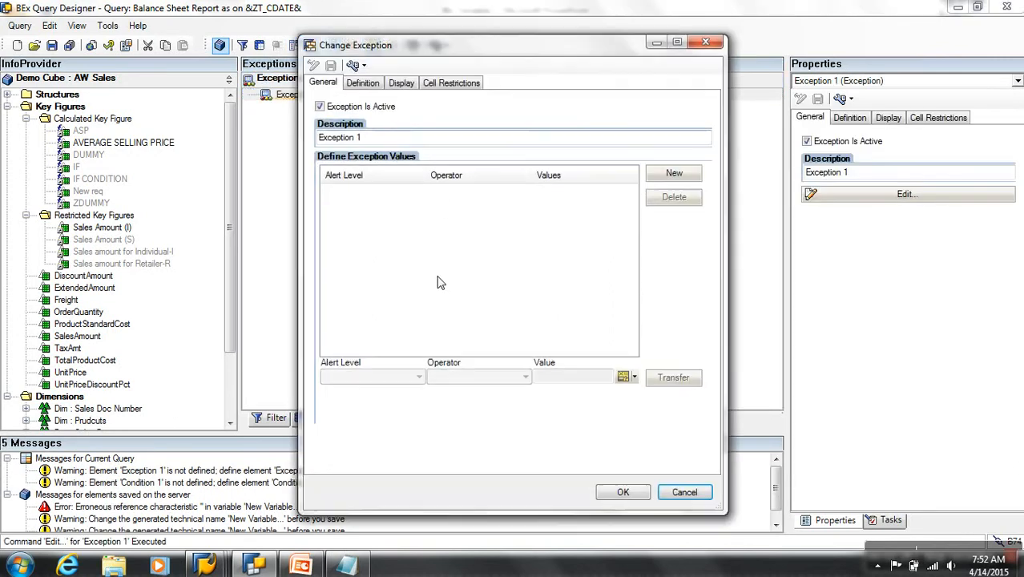
Step: Start a new exception value with alert level Good 1 and the Between operator
left_click(664, 177)
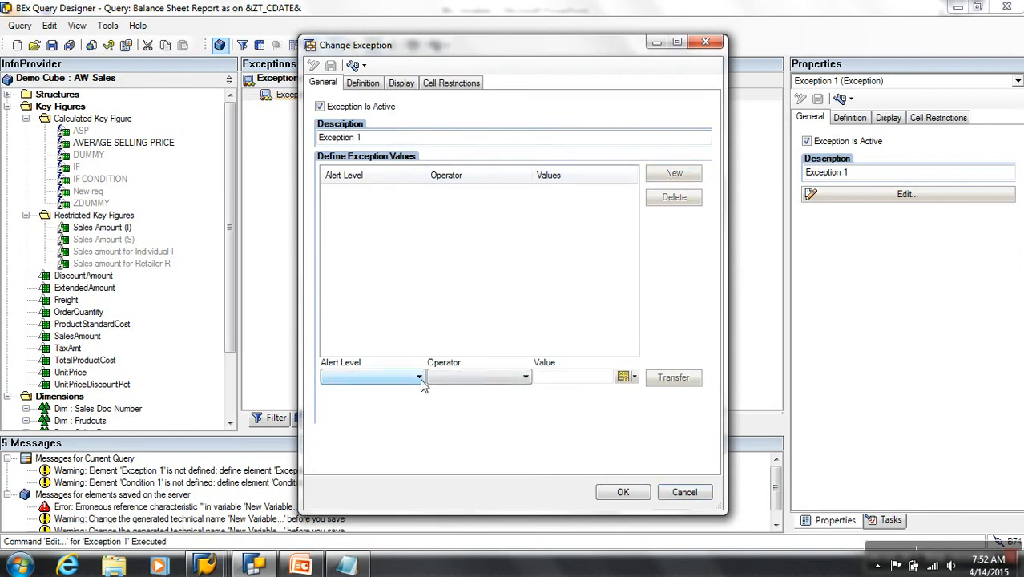
left_click(419, 378)
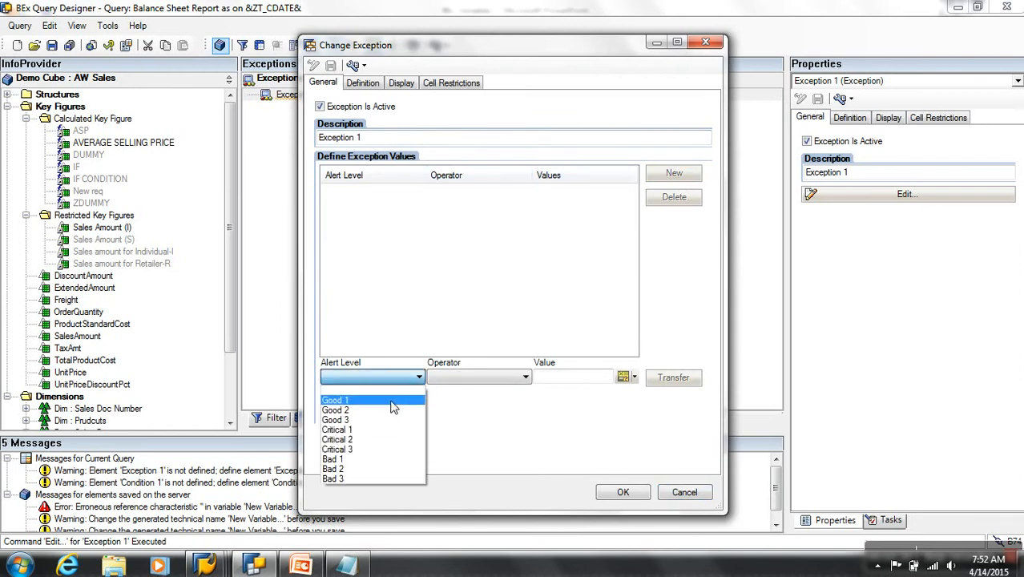
left_click(393, 404)
left_click(439, 377)
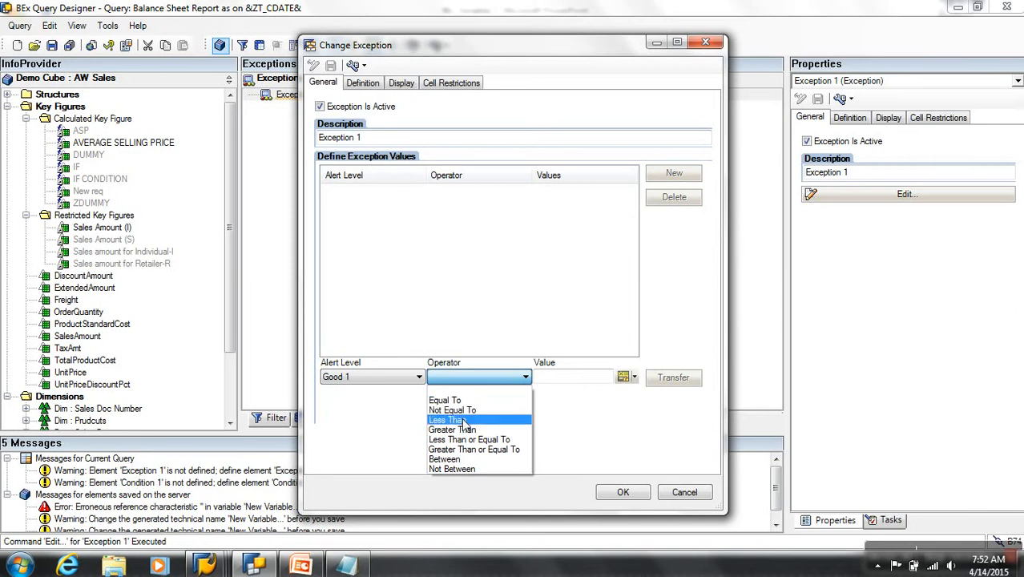
left_click(445, 459)
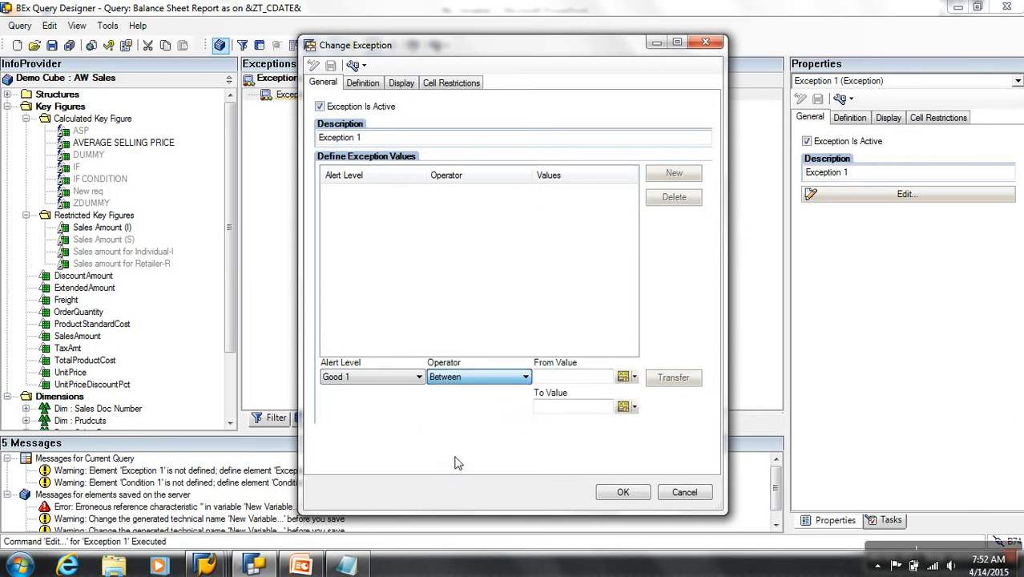
Step: View the formula variables available for the exception's From Value, then close the selection and the exception without applying changes
left_click(624, 378)
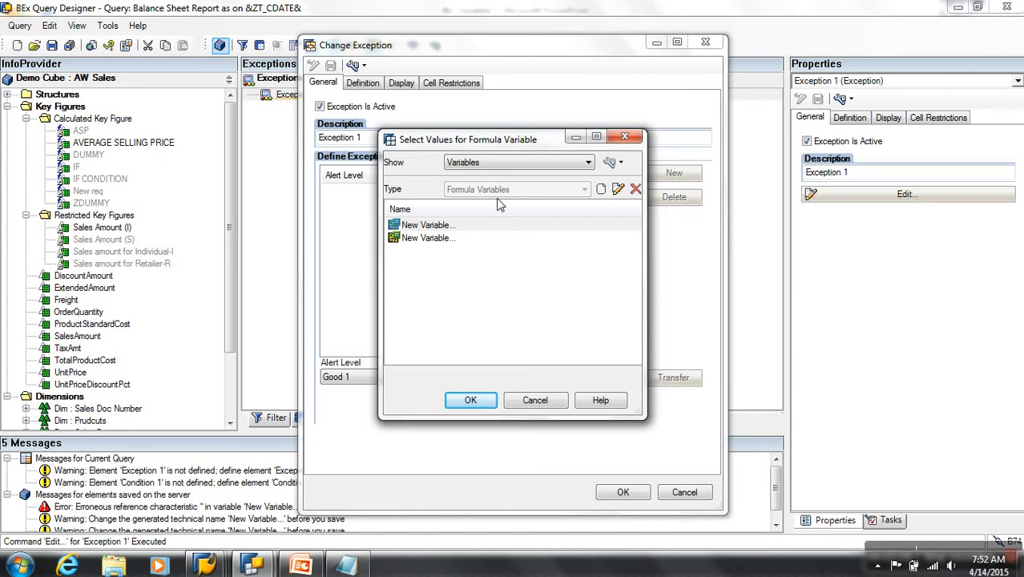
left_click(545, 400)
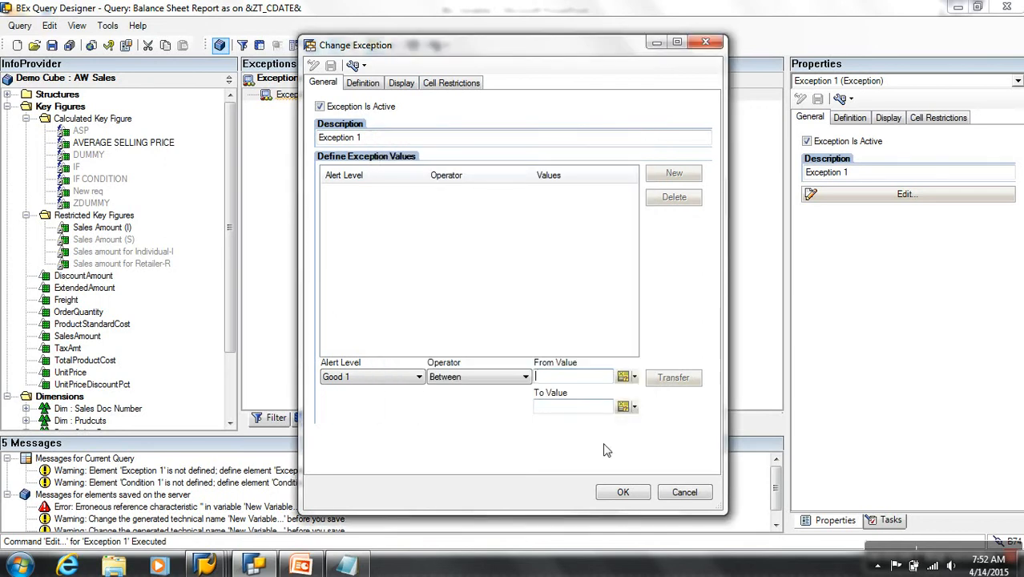
left_click(663, 494)
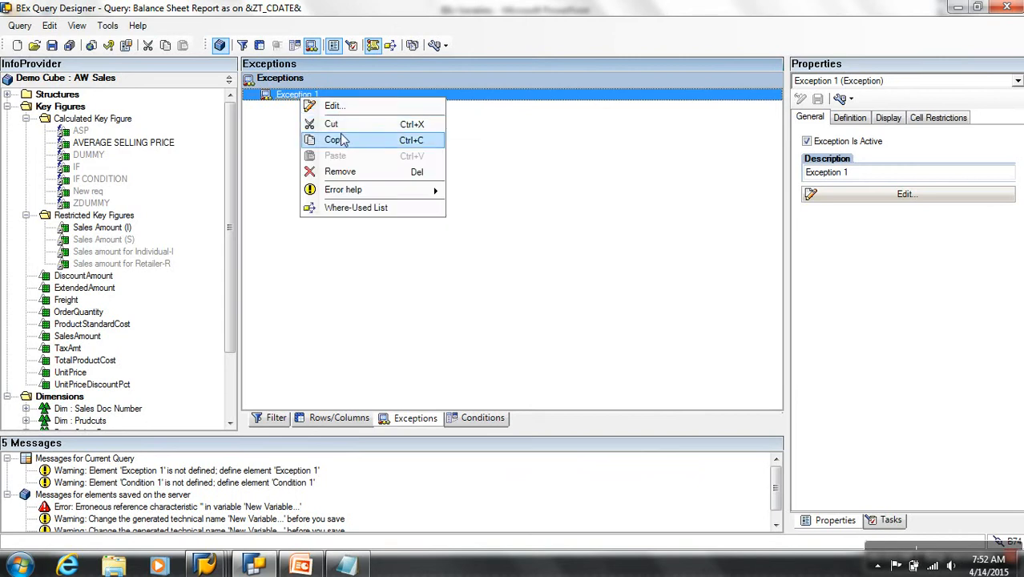
Step: Remove Exception 1 and Condition 1 from the query
left_click(338, 171)
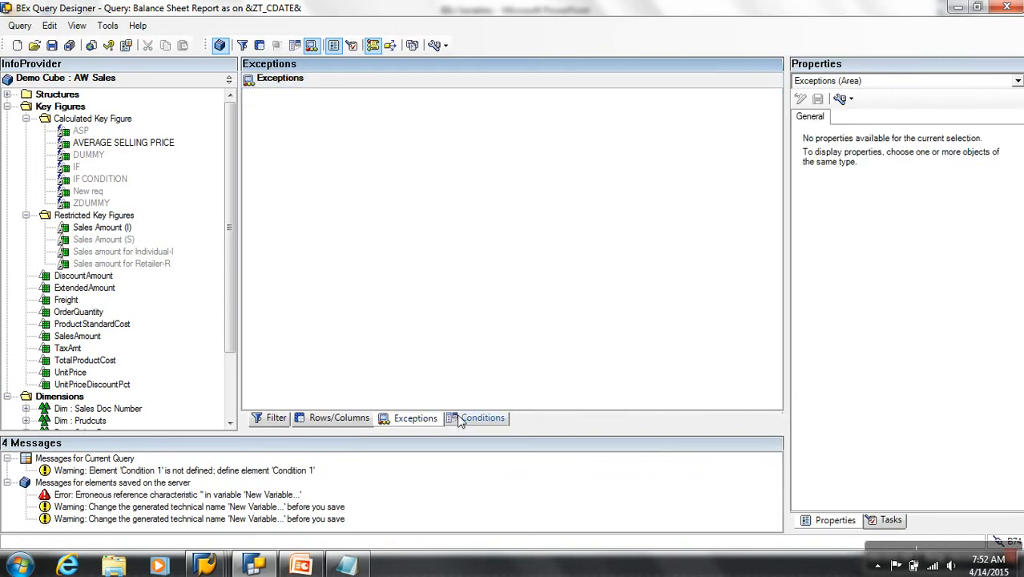
left_click(483, 417)
right_click(286, 96)
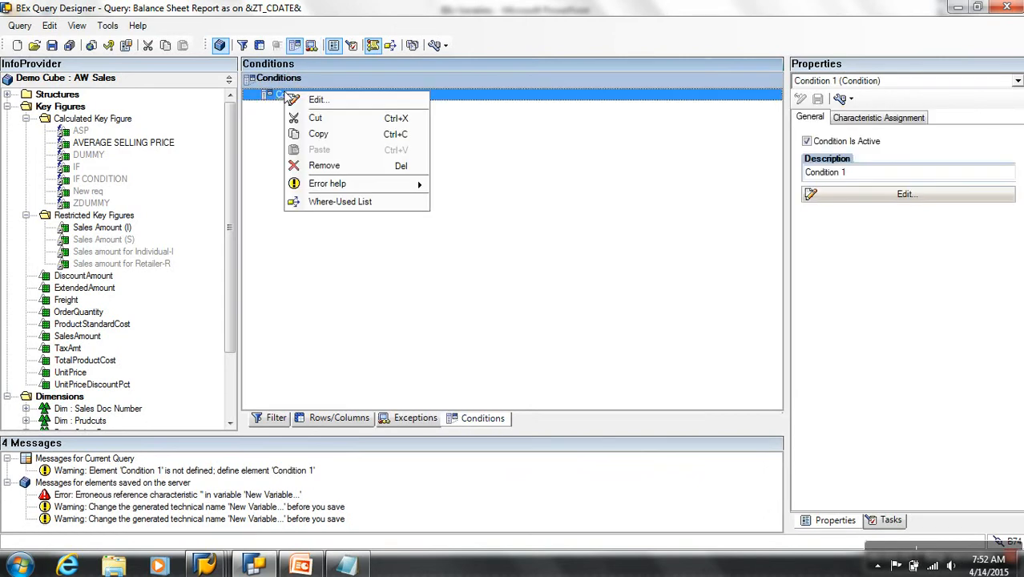
left_click(312, 167)
Step: Show the query's Rows/Columns layout, then switch to the BEx Variables presentation in PowerPoint
left_click(350, 416)
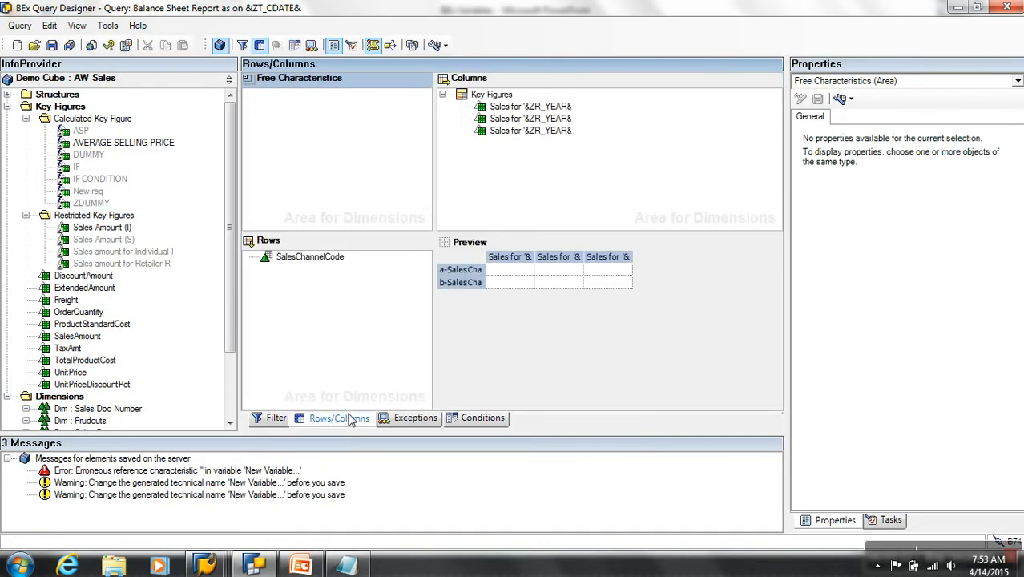
left_click(300, 566)
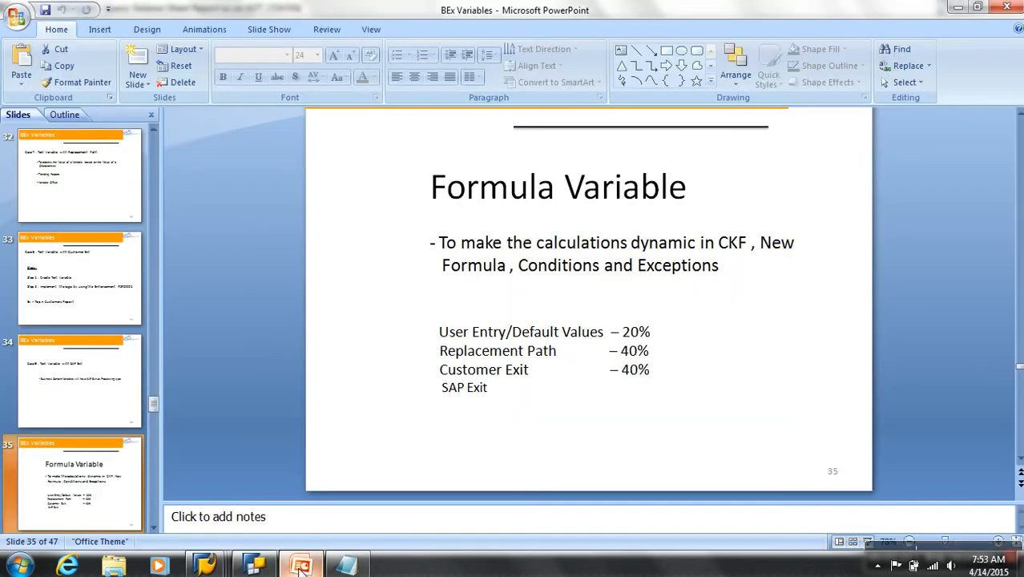